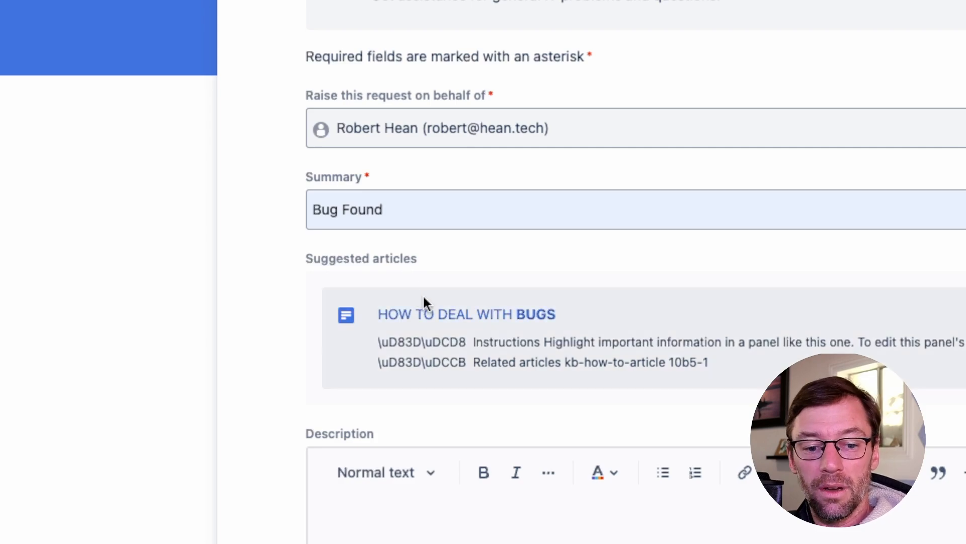
Open the suggested article "How to deal with bugs" from the Get IT help request form with the summary "Bug Found".
{"action": "left_click", "coordinate": [344, 209]}
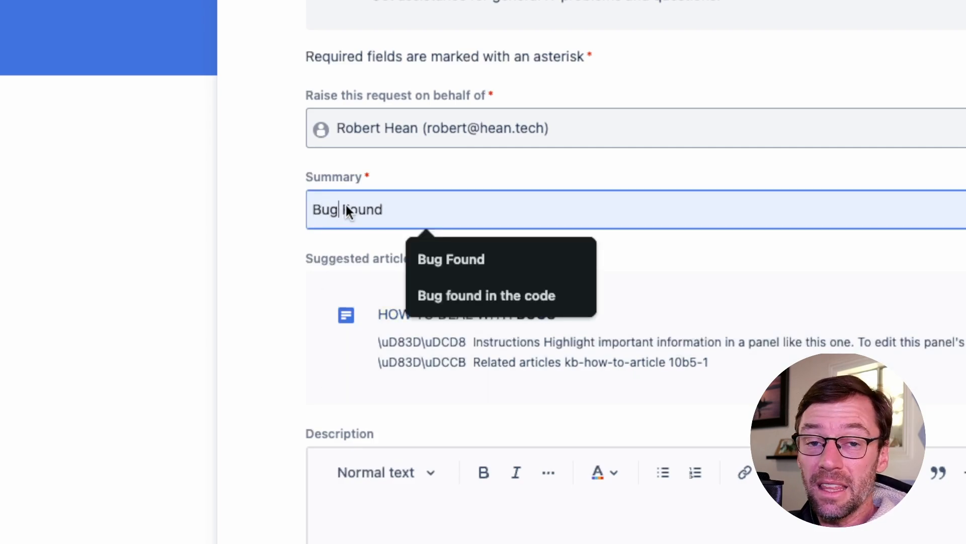
{"action": "left_click", "coordinate": [201, 292]}
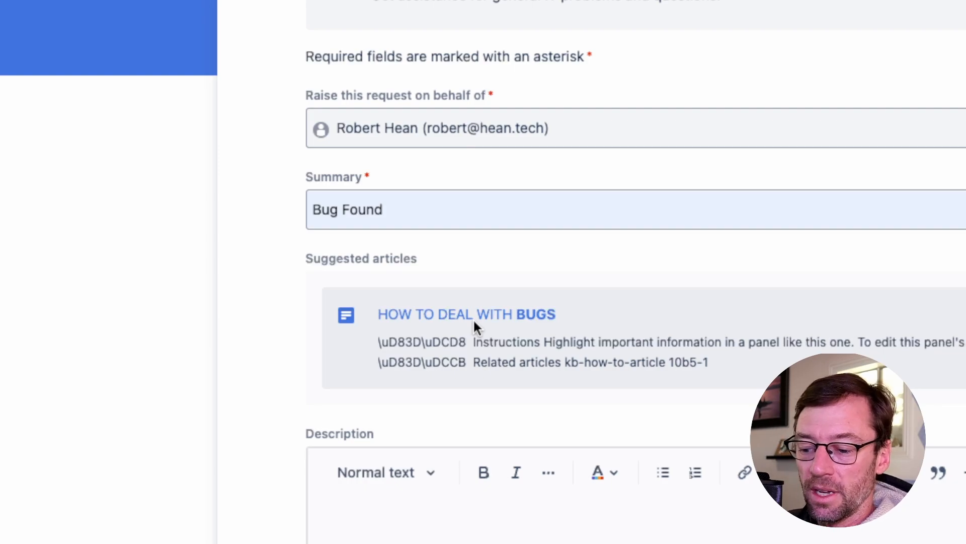
{"action": "left_click", "coordinate": [474, 321]}
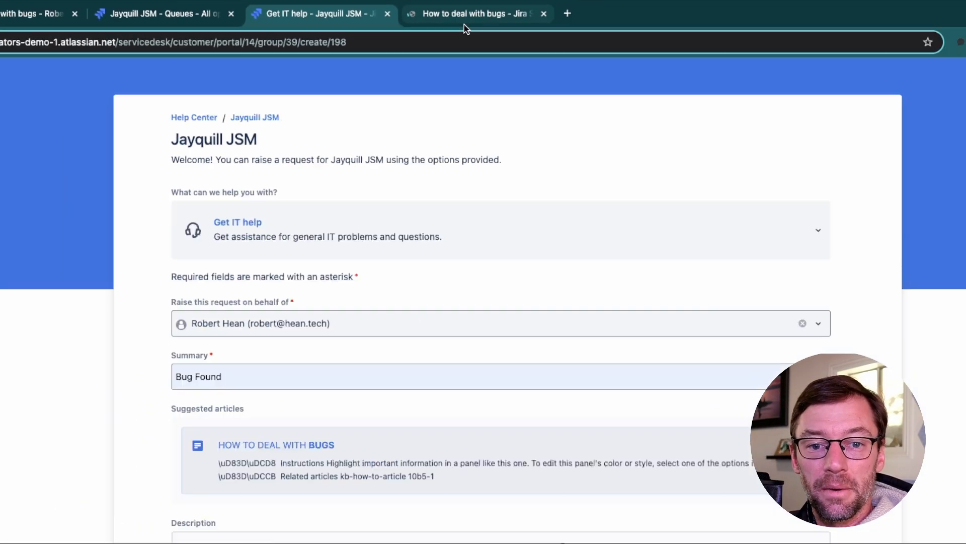
{"action": "left_click", "coordinate": [460, 11]}
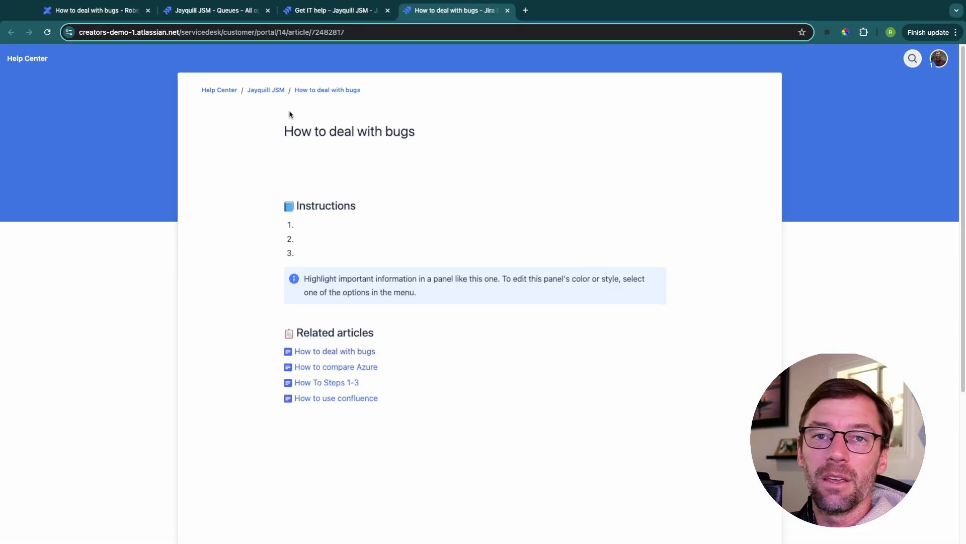
Examine the source Confluence page "How to deal with bugs", including its place in the space's content tree, its title and its Instructions section.
{"action": "left_click", "coordinate": [306, 10]}
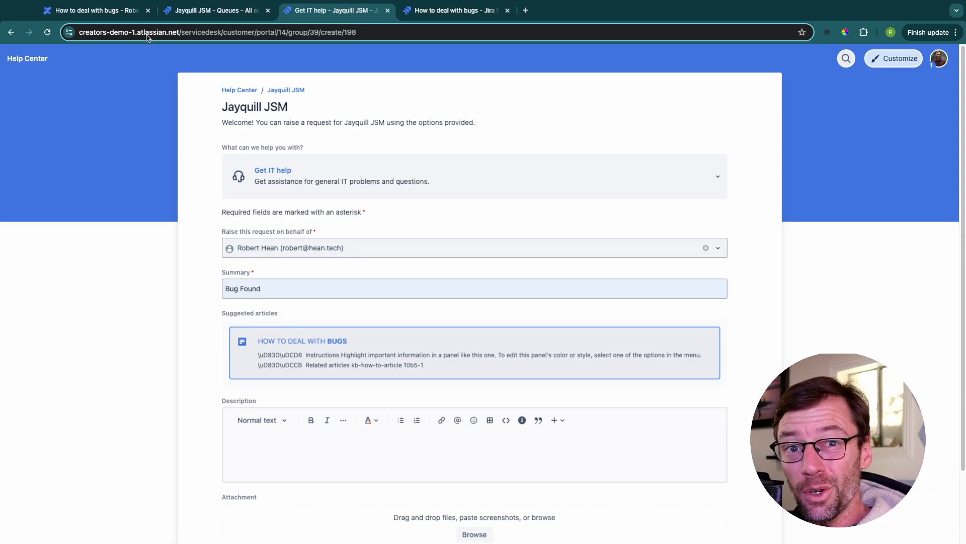
{"action": "left_click", "coordinate": [125, 13]}
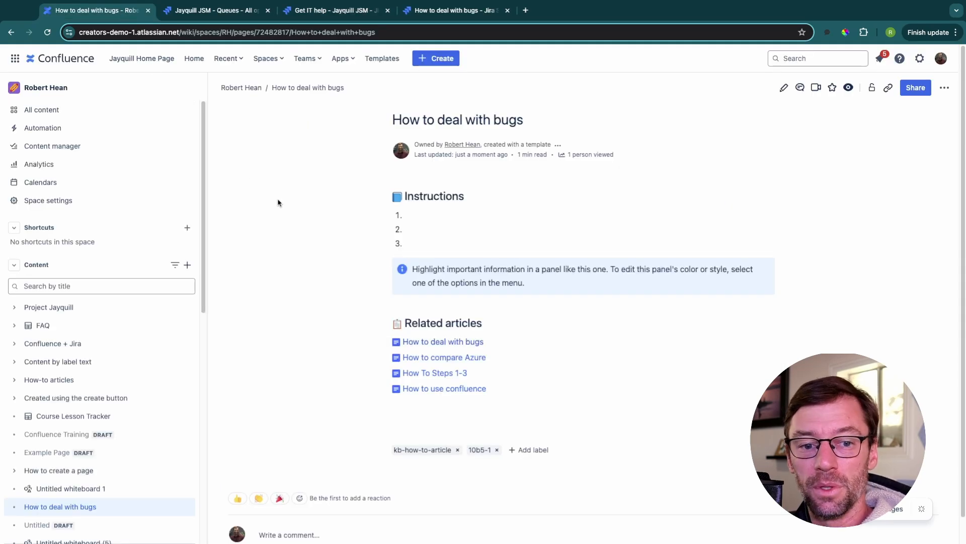
{"action": "mouse_move", "coordinate": [71, 506]}
{"action": "scroll", "coordinate": [71, 505], "scroll_direction": "down", "scroll_amount": 3}
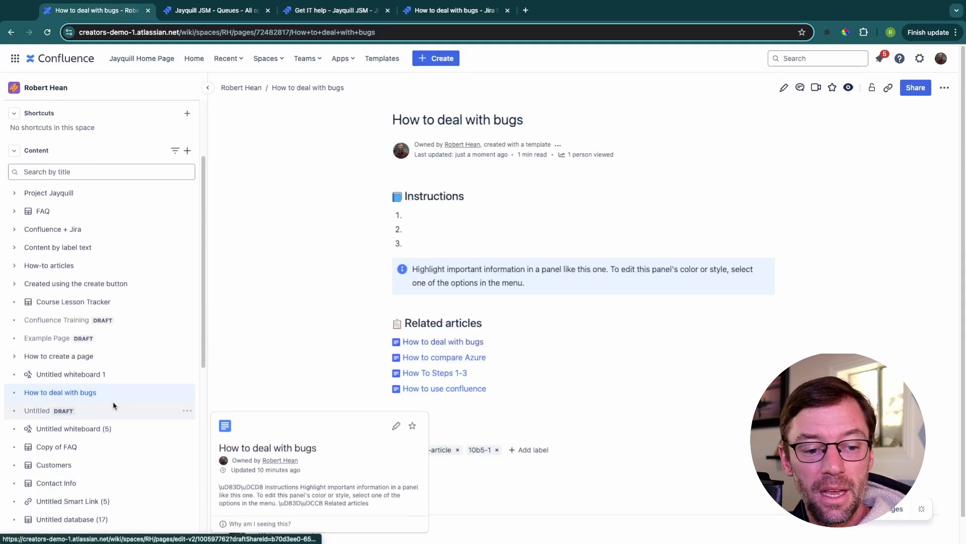
{"action": "mouse_move", "coordinate": [114, 403]}
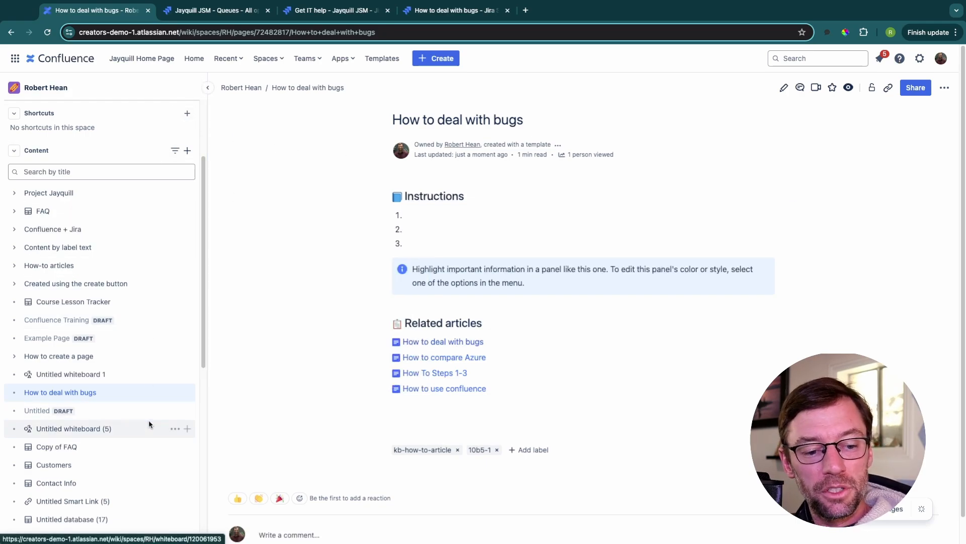
{"action": "mouse_move", "coordinate": [149, 424]}
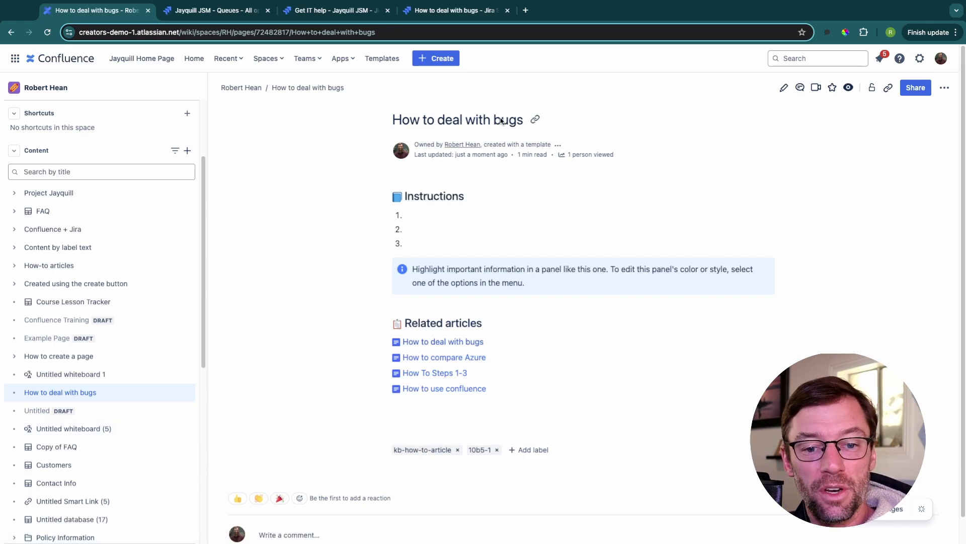
{"action": "left_click_drag", "start_coordinate": [491, 121], "coordinate": [523, 121]}
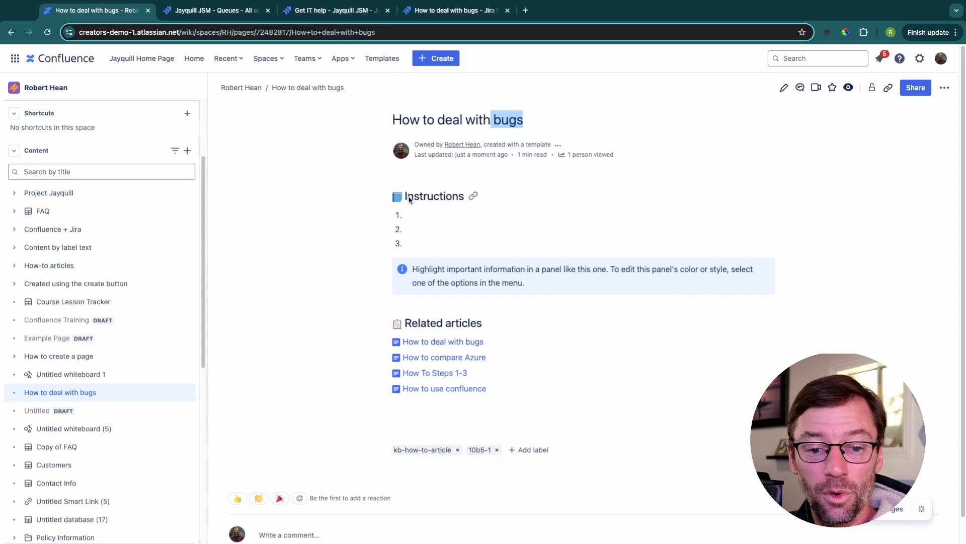
{"action": "mouse_move", "coordinate": [405, 196]}
{"action": "left_mouse_down"}
{"action": "mouse_move", "coordinate": [485, 269]}
{"action": "mouse_move", "coordinate": [415, 194]}
{"action": "left_mouse_up"}
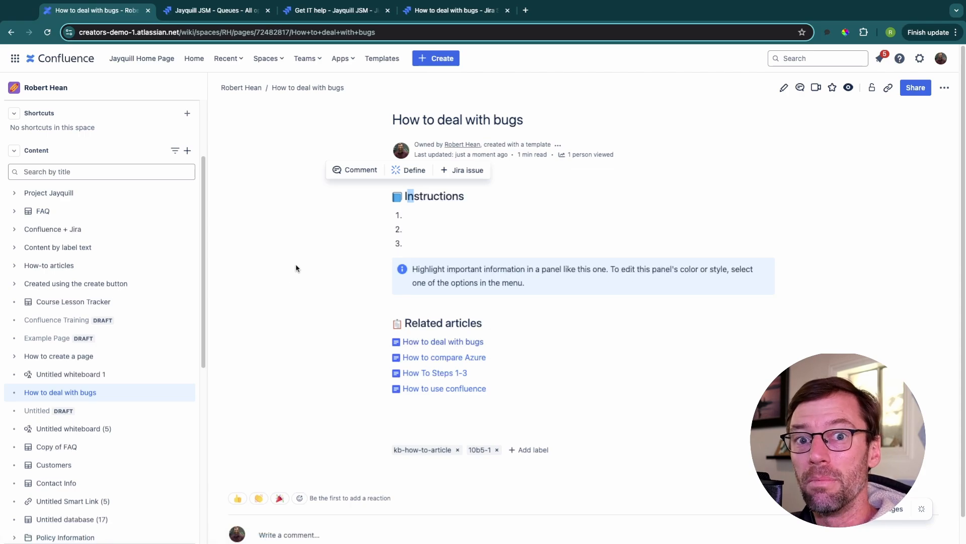
{"action": "left_click", "coordinate": [346, 237]}
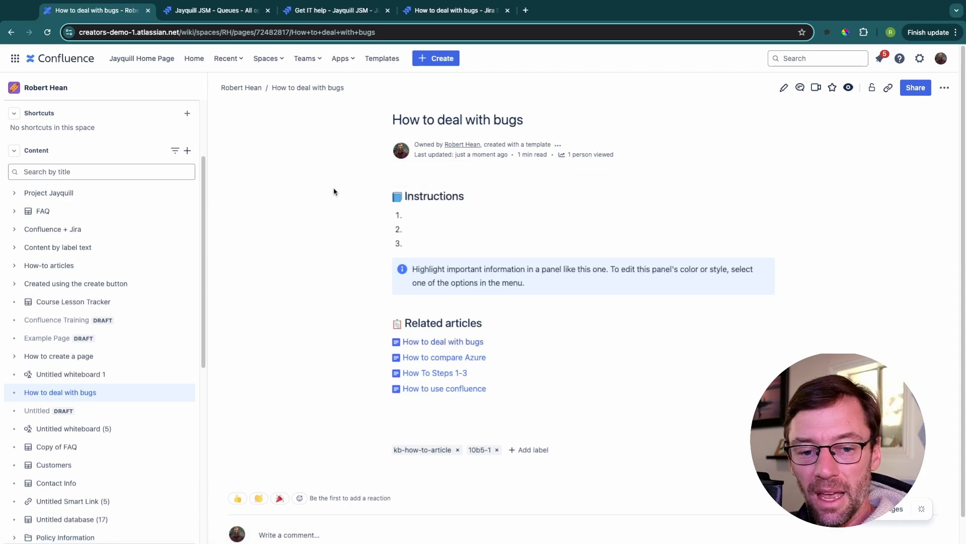
Open the Knowledge base settings of the Jayquill JSM service project in Jira.
{"action": "left_click", "coordinate": [206, 11]}
{"action": "left_click", "coordinate": [357, 111]}
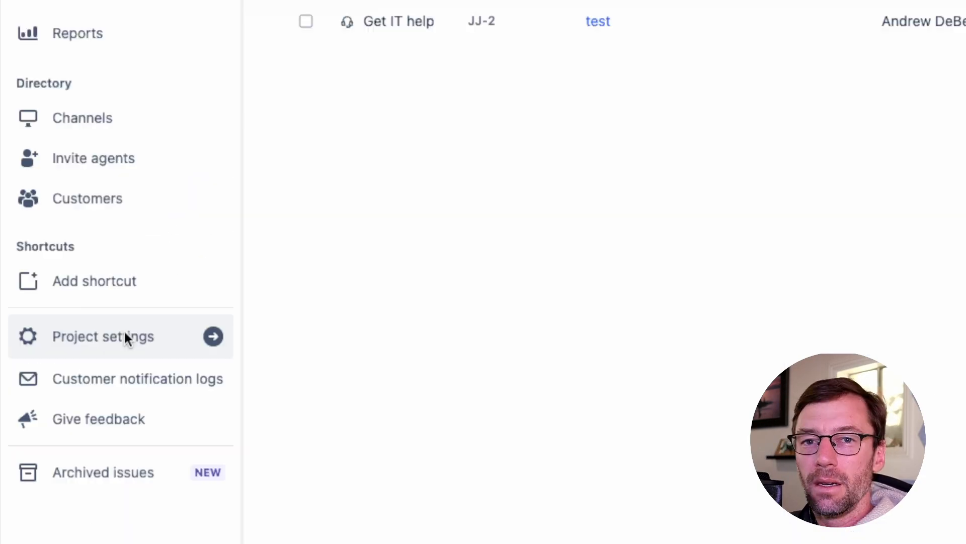
{"action": "left_click", "coordinate": [124, 331]}
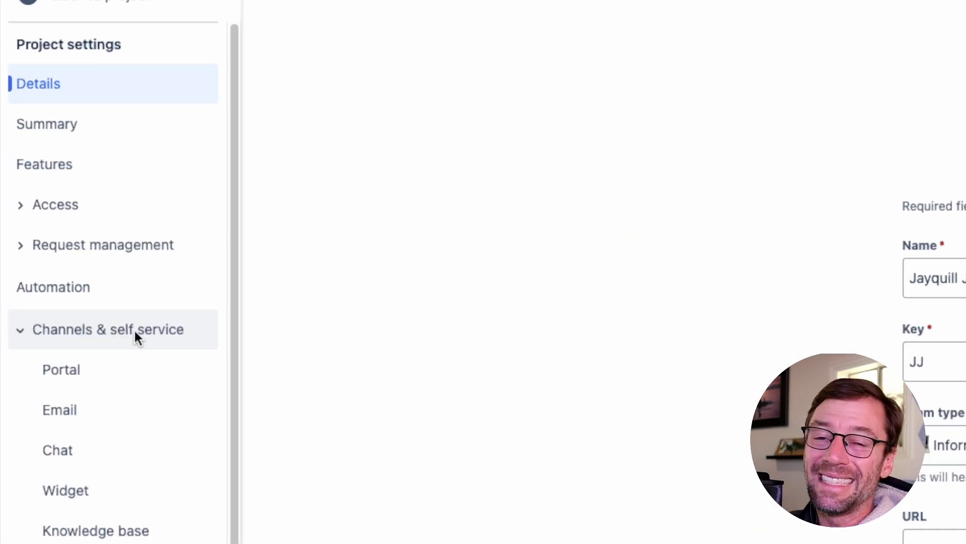
{"action": "scroll", "coordinate": [99, 329], "scroll_direction": "down", "scroll_amount": 3}
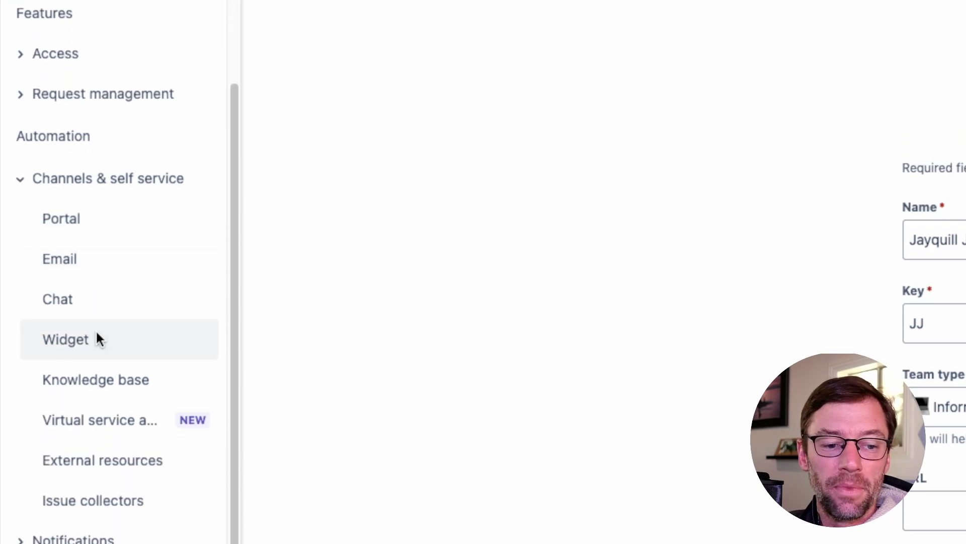
{"action": "left_click", "coordinate": [109, 379]}
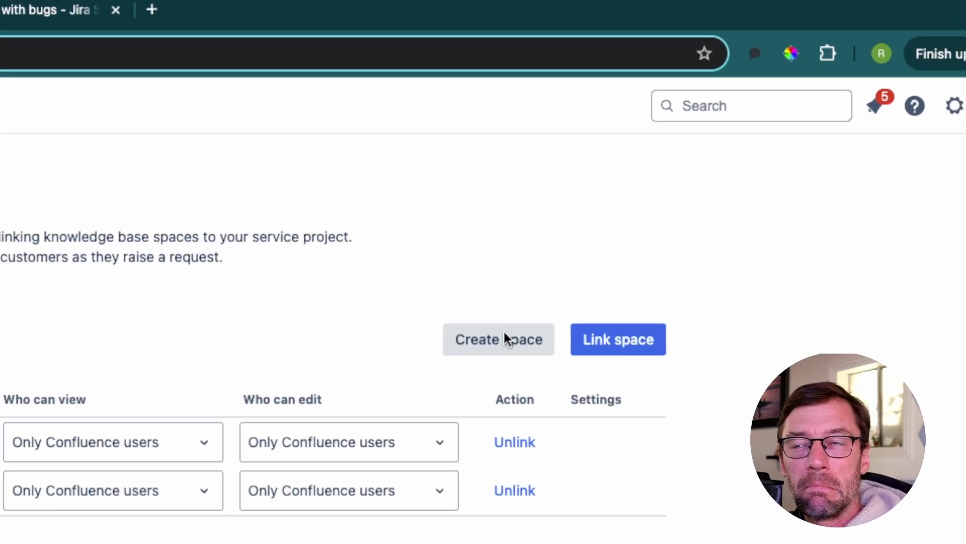
Link the Confluence space Hean.Tech to the service project's knowledge base.
{"action": "left_click", "coordinate": [616, 338]}
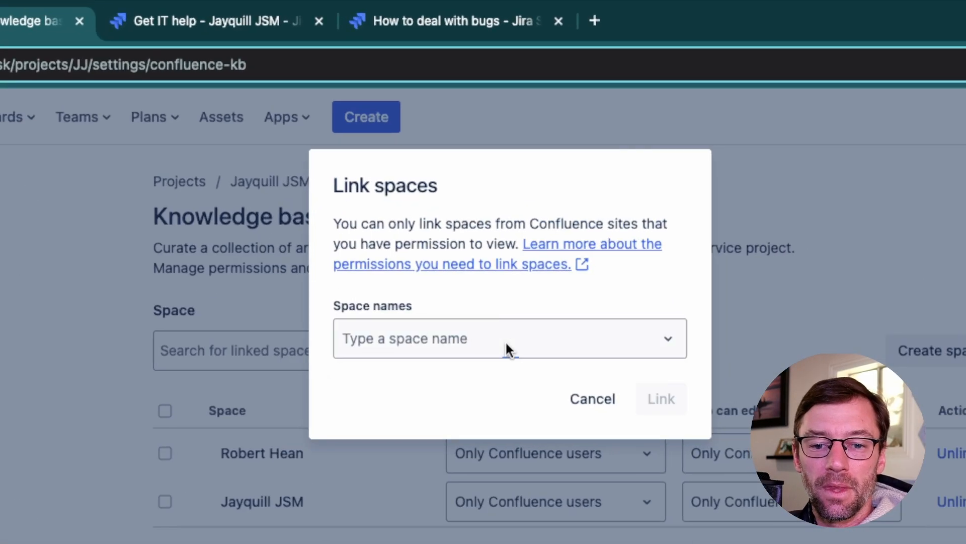
{"action": "left_click", "coordinate": [56, 335]}
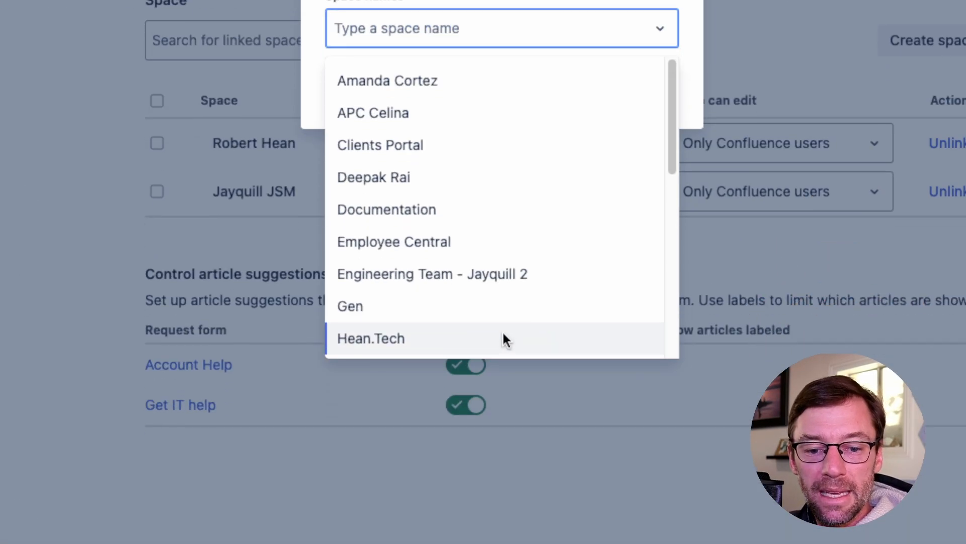
{"action": "left_click", "coordinate": [503, 337]}
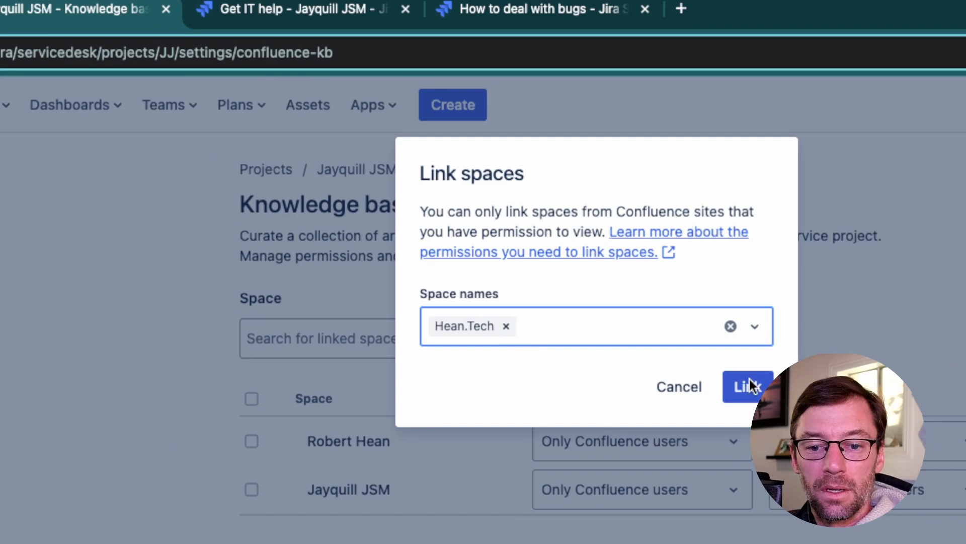
{"action": "left_click", "coordinate": [686, 353]}
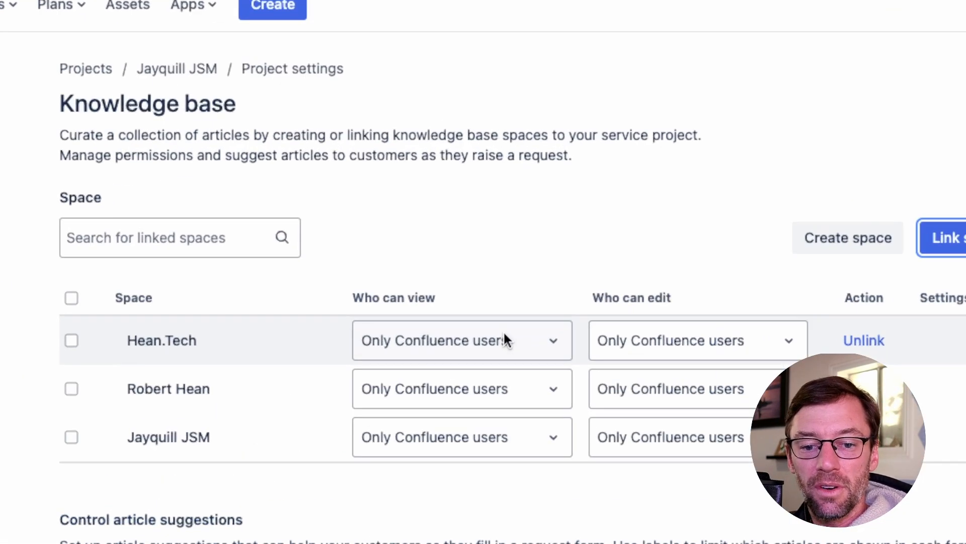
Review the available view and edit permission options for the linked Hean.Tech space.
{"action": "left_click", "coordinate": [504, 334]}
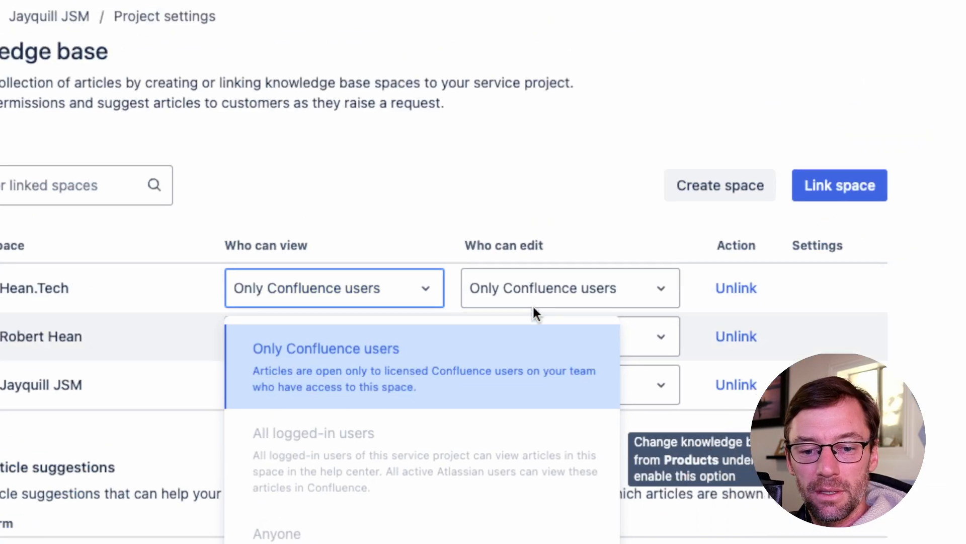
{"action": "left_click", "coordinate": [532, 302]}
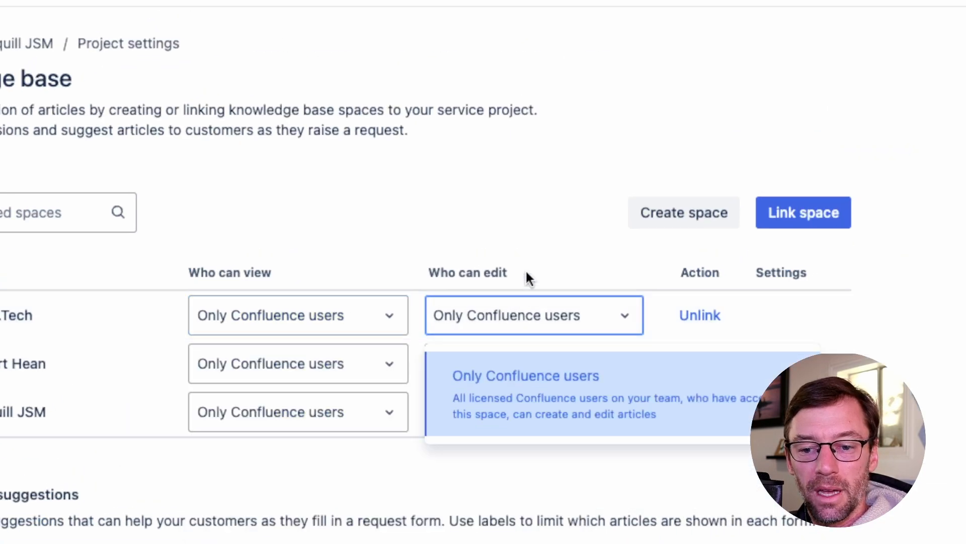
{"action": "left_click", "coordinate": [560, 216]}
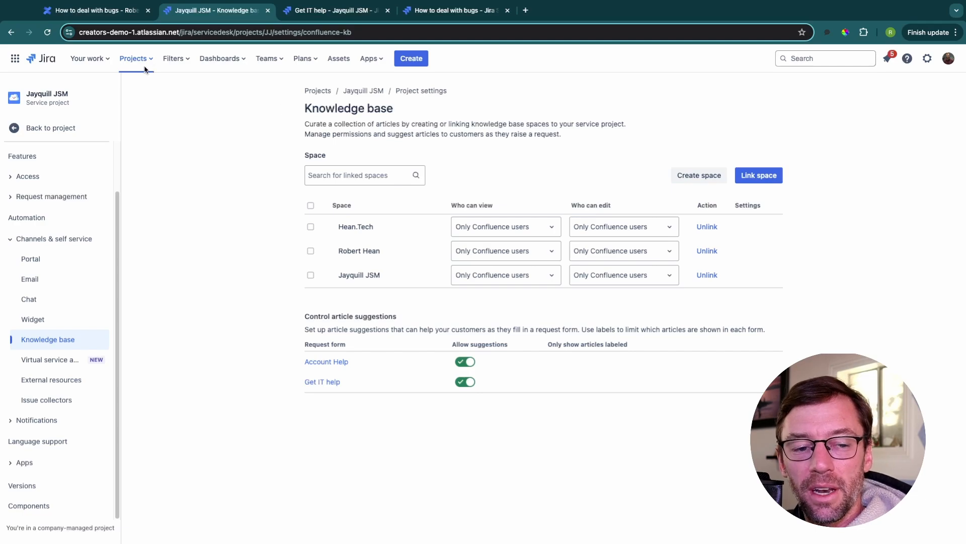
Revisit the Confluence article and the knowledge base settings, and review the "Bug Found" summary in the Get IT help request form.
{"action": "left_click", "coordinate": [98, 11]}
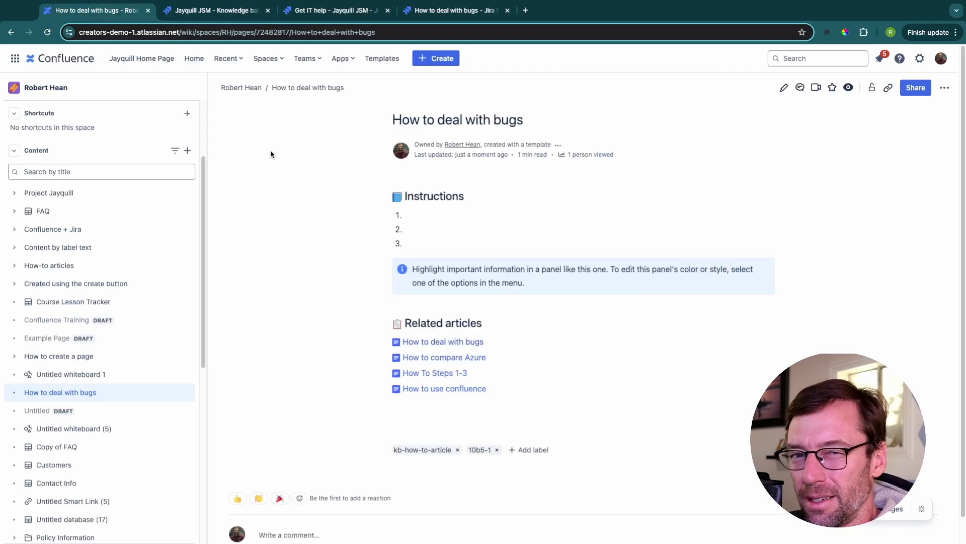
{"action": "left_click", "coordinate": [232, 15]}
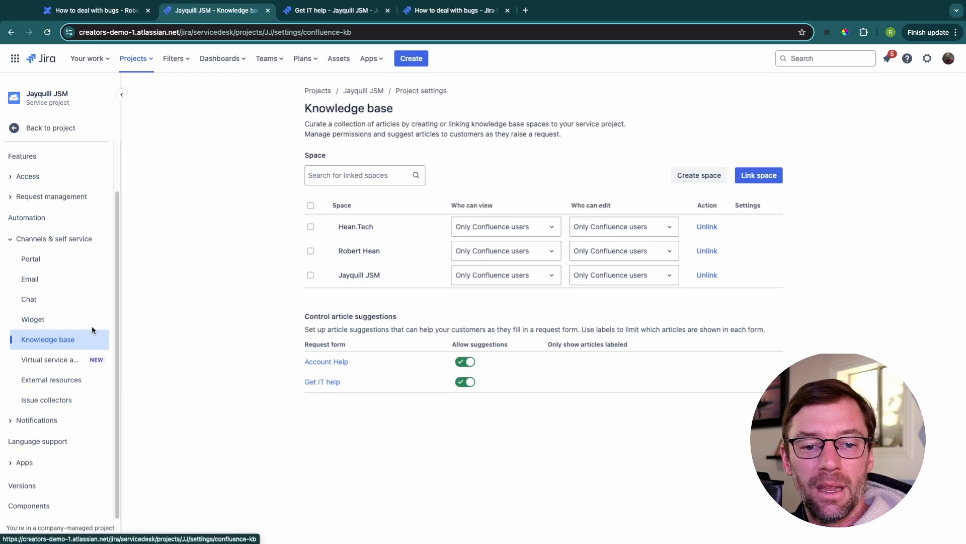
{"action": "left_click", "coordinate": [355, 14]}
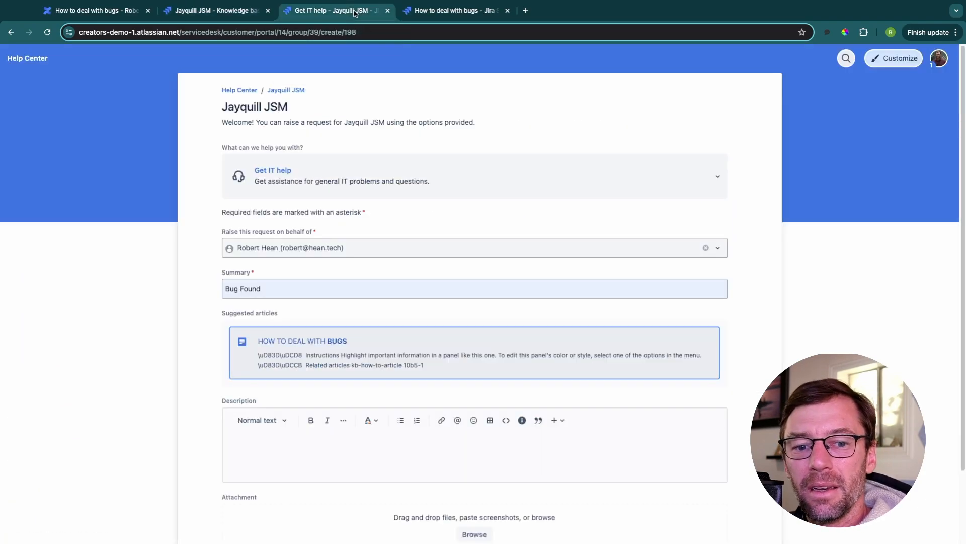
{"action": "left_click", "coordinate": [280, 289]}
{"action": "left_click", "coordinate": [187, 339]}
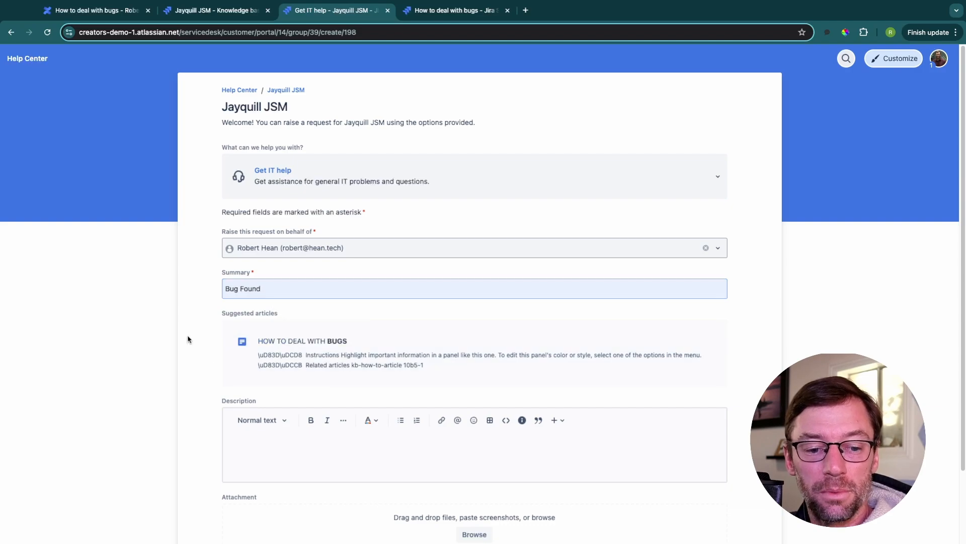
{"action": "left_click_drag", "start_coordinate": [278, 291], "coordinate": [210, 293]}
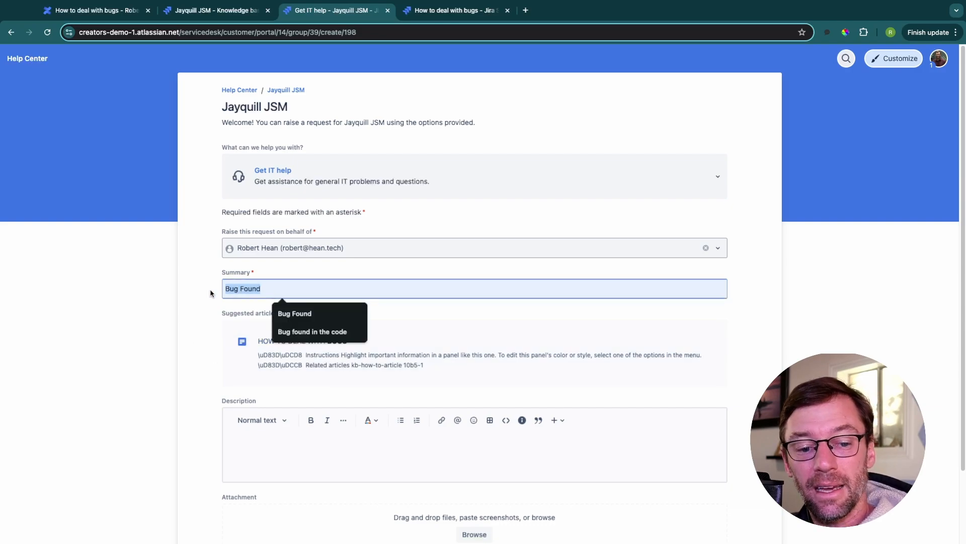
{"action": "left_click", "coordinate": [176, 306]}
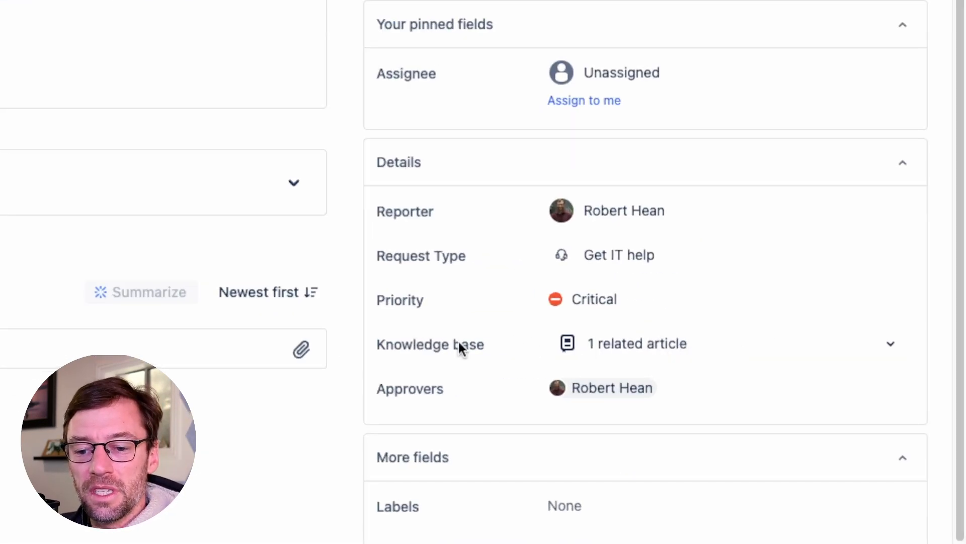
Expand the Knowledge base field of the Bug Found issue and share the related article "How to deal with bugs" in the customer reply.
{"action": "left_click", "coordinate": [888, 346]}
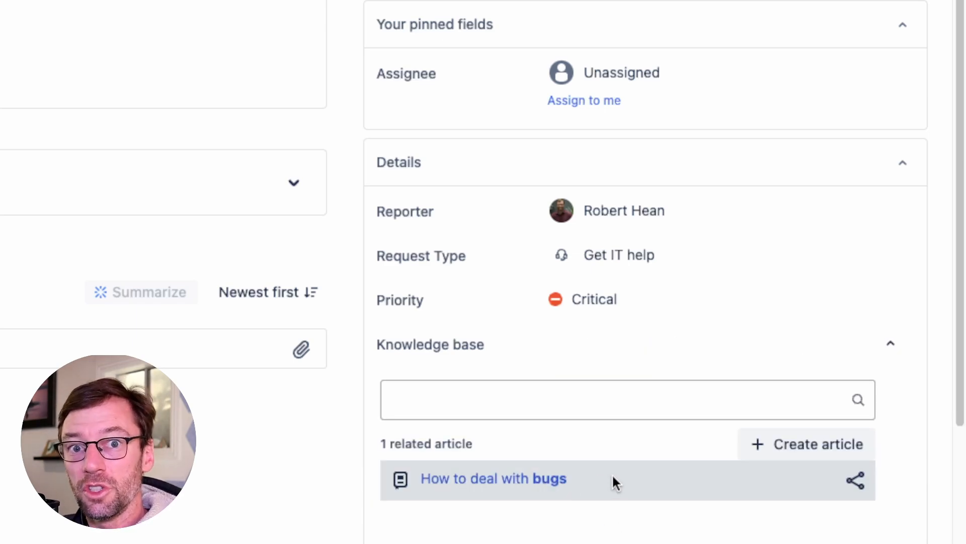
{"action": "scroll", "coordinate": [614, 483], "scroll_direction": "down", "scroll_amount": 3}
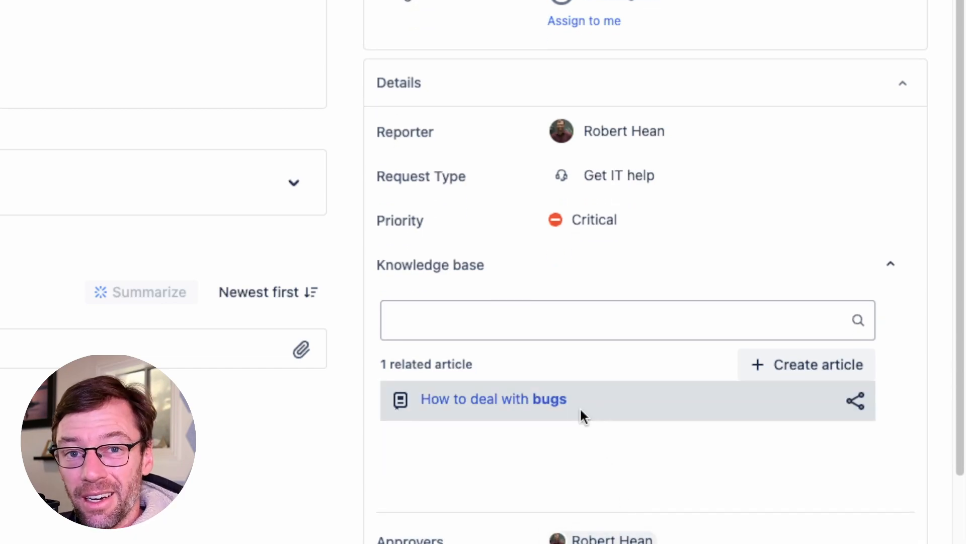
{"action": "left_click", "coordinate": [856, 400]}
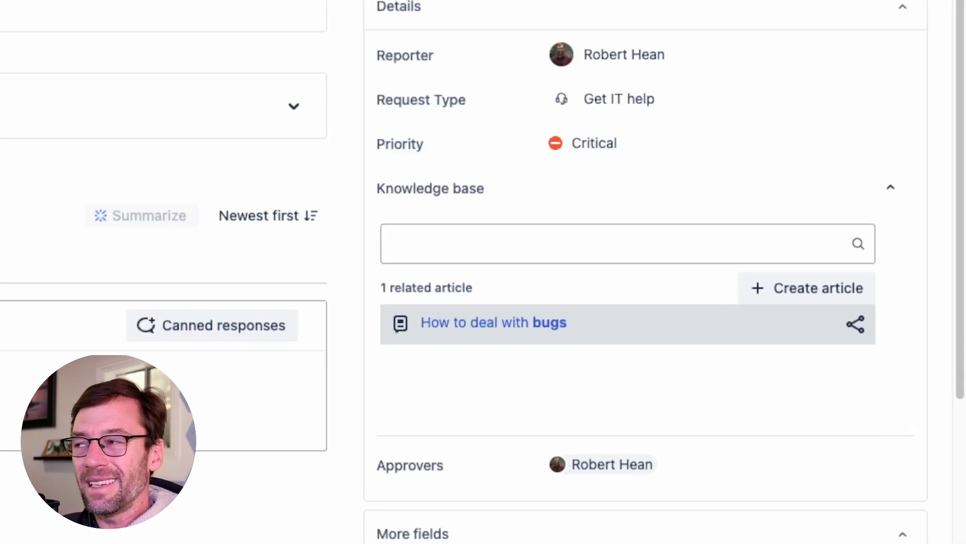
{"action": "left_click", "coordinate": [532, 244]}
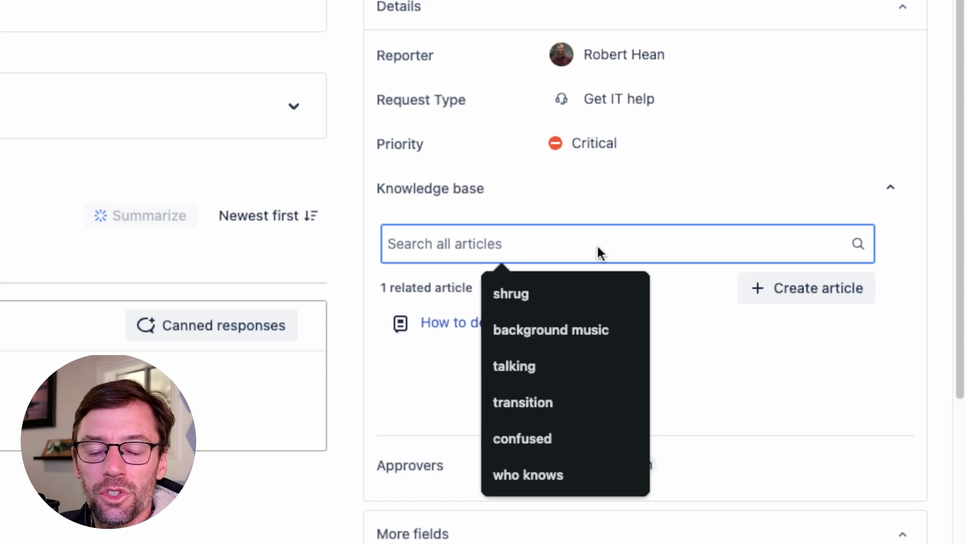
{"action": "left_click", "coordinate": [435, 380]}
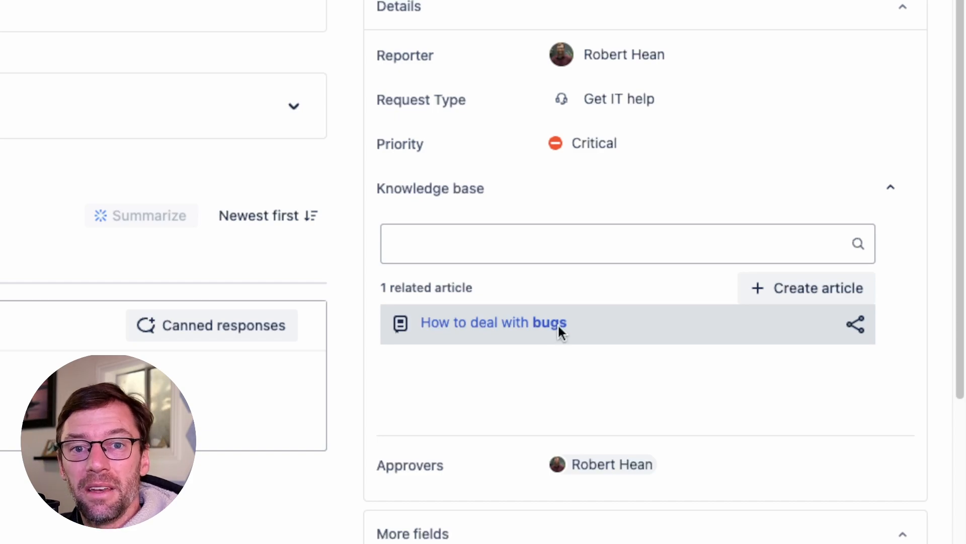
{"action": "left_click", "coordinate": [815, 294]}
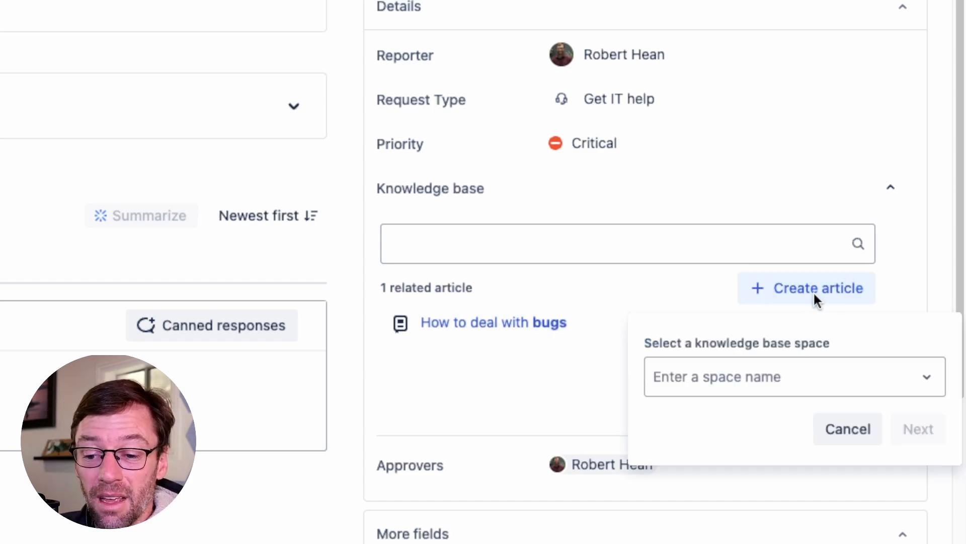
{"action": "left_click", "coordinate": [767, 385]}
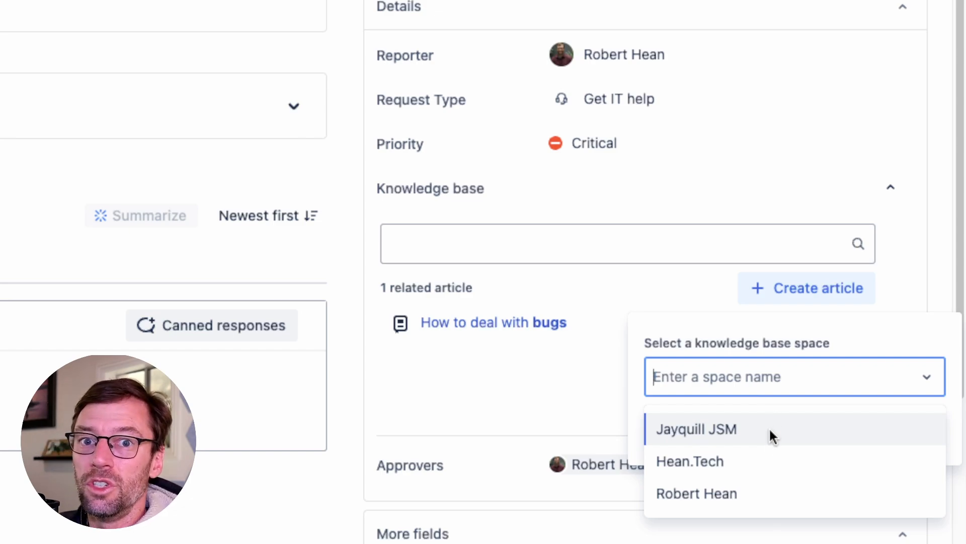
{"action": "left_click", "coordinate": [766, 462]}
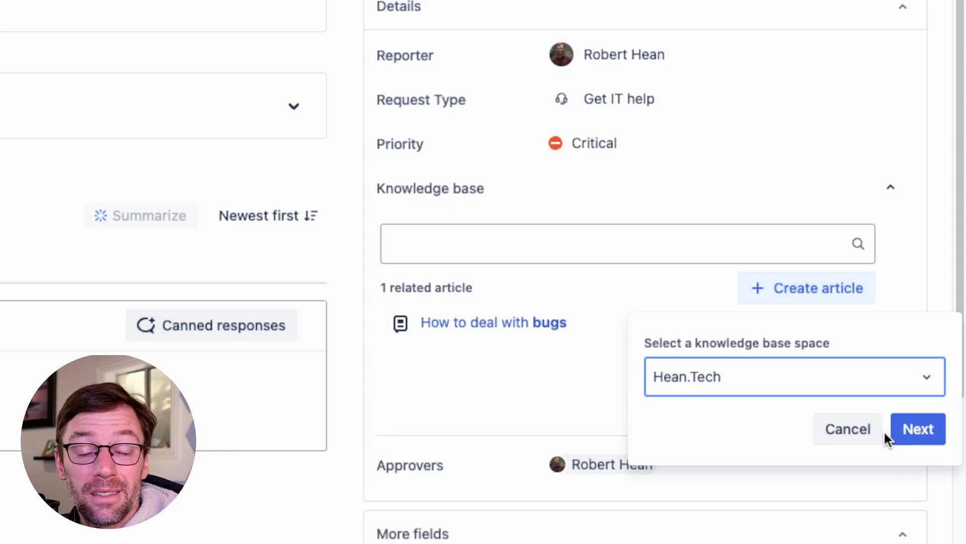
{"action": "left_click", "coordinate": [866, 429]}
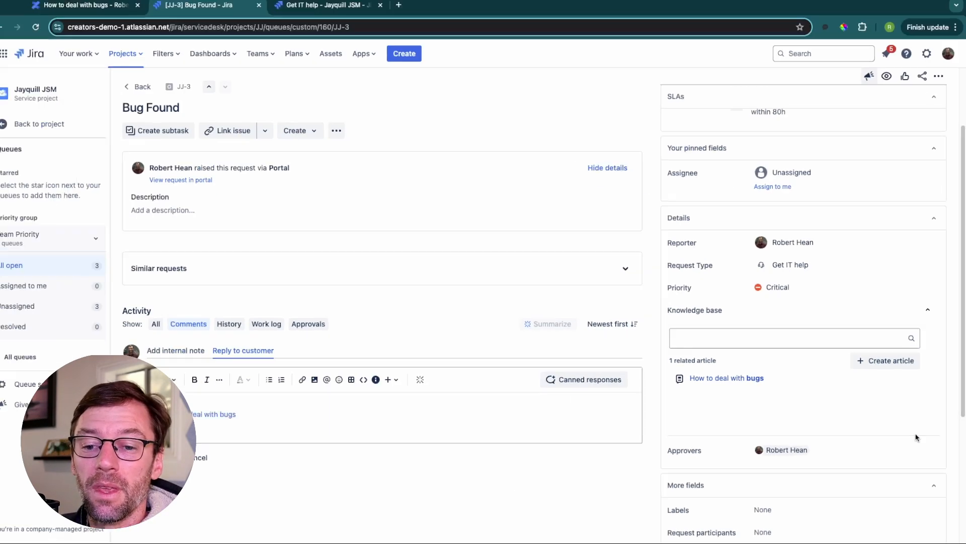